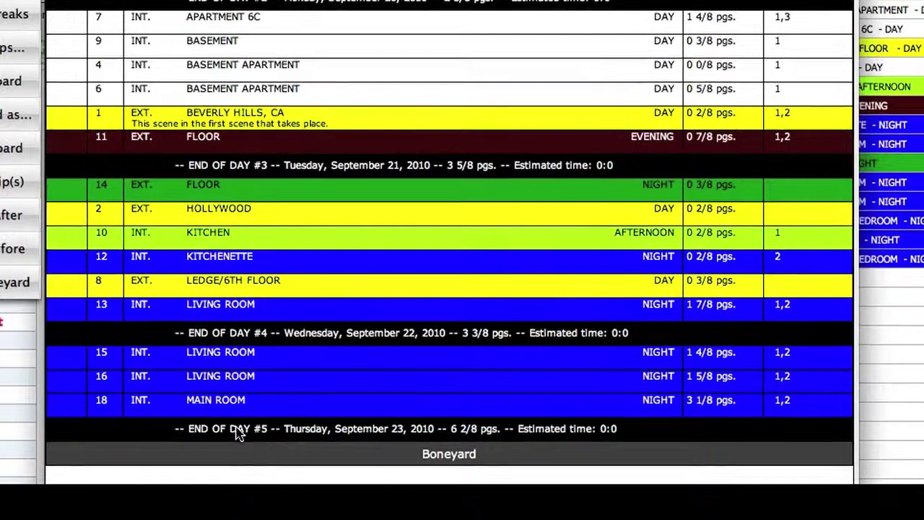
- Move the end of day 5 break above scene 18, and move scenes 15 and 16 below that break
click(239, 432)
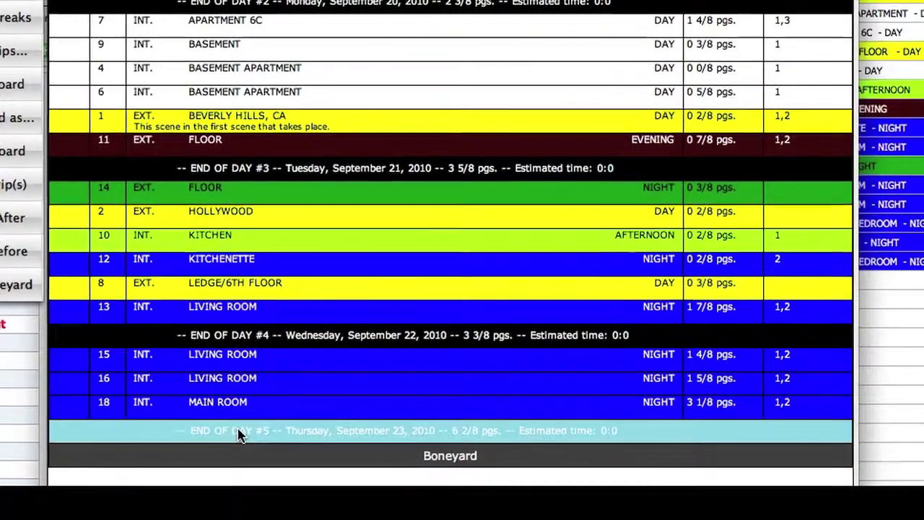
drag(239, 426, 241, 408)
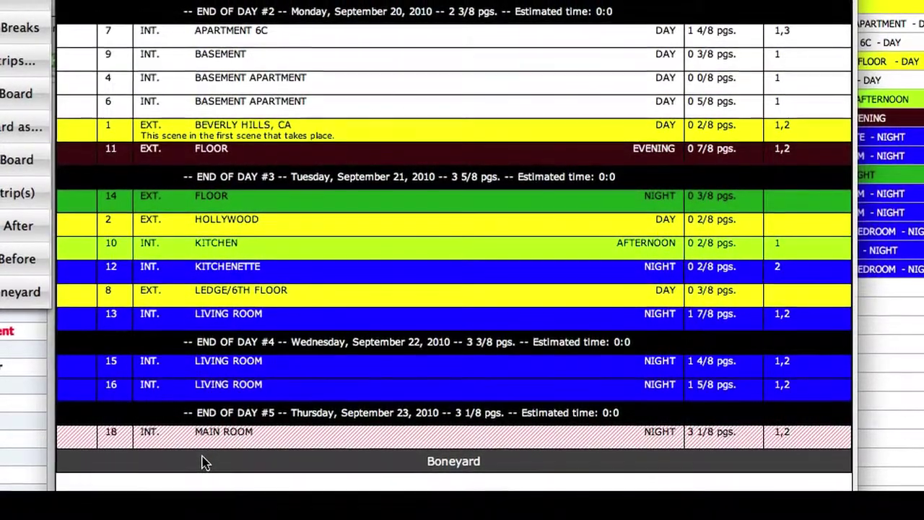
click(119, 452)
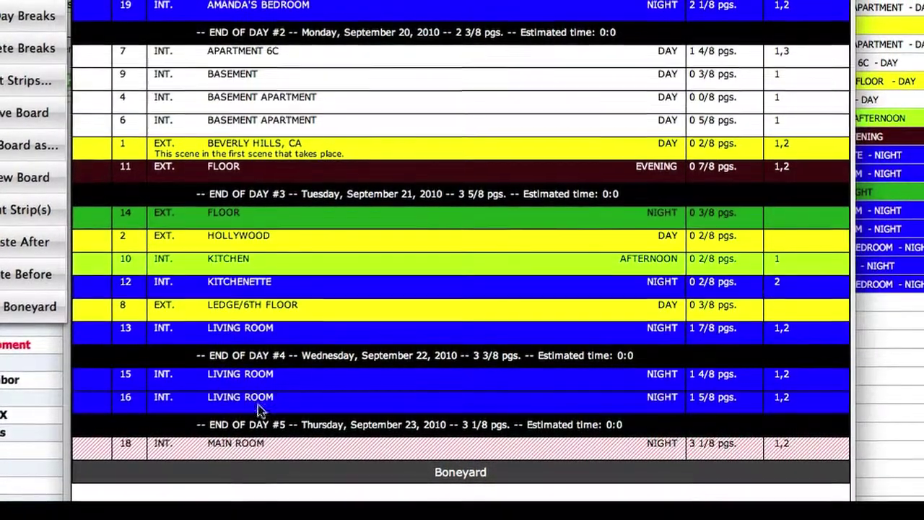
mouse_move(231, 374)
mouse_down()
mouse_move(217, 375)
mouse_move(215, 430)
mouse_up()
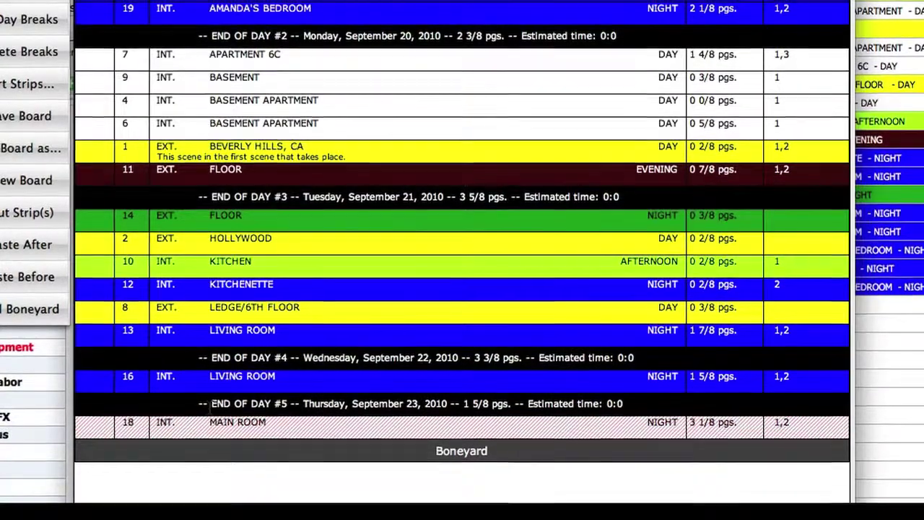
drag(214, 378, 213, 442)
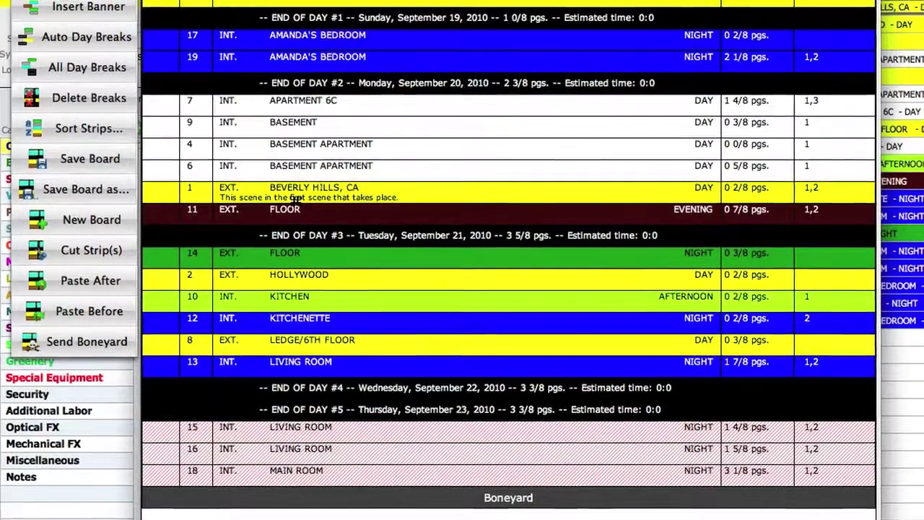
- Open the breakdown sheets of scenes 15, 16 and 18 and check their scheduling status
double_click(295, 201)
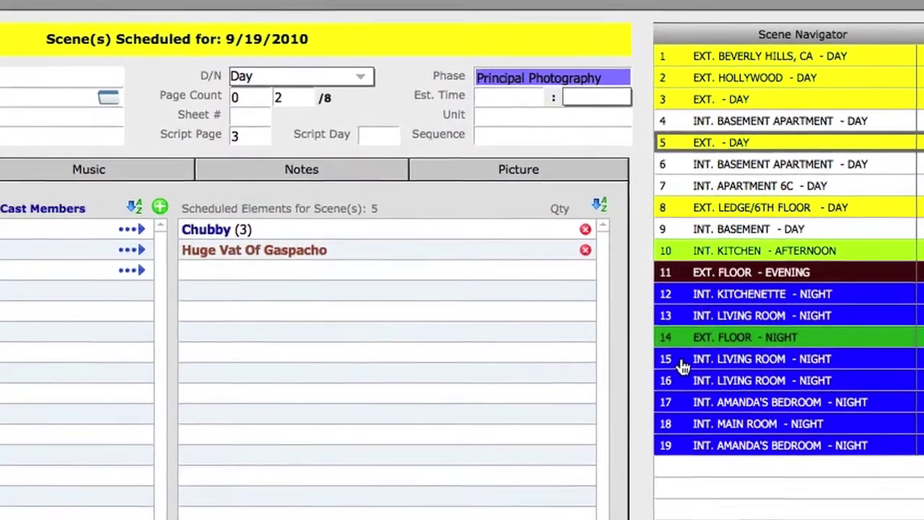
click(683, 349)
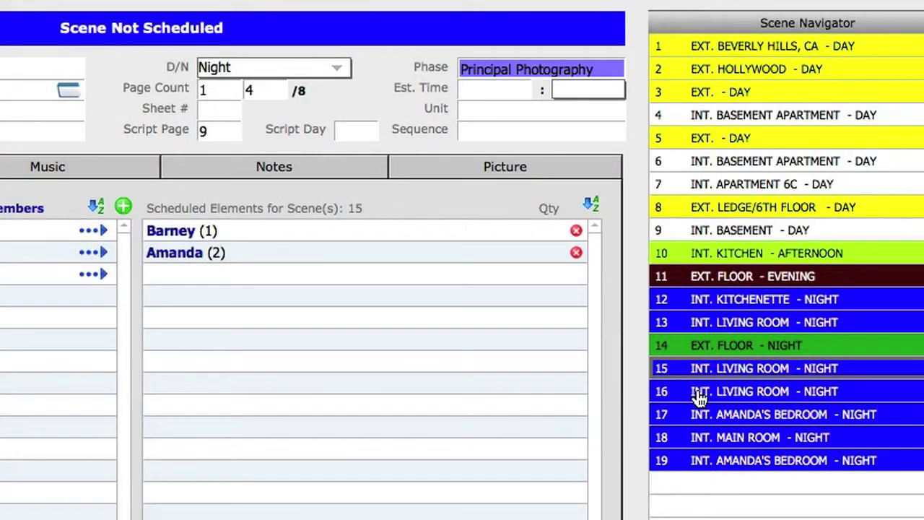
click(699, 397)
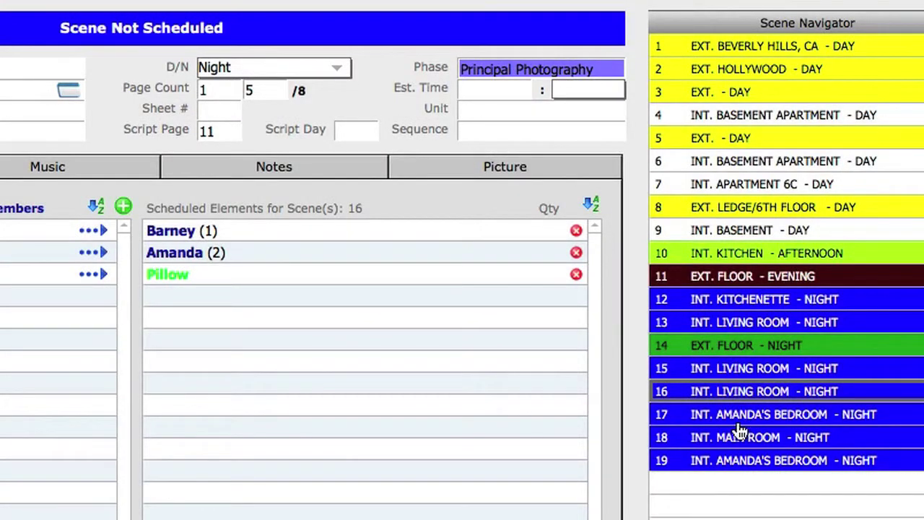
click(729, 442)
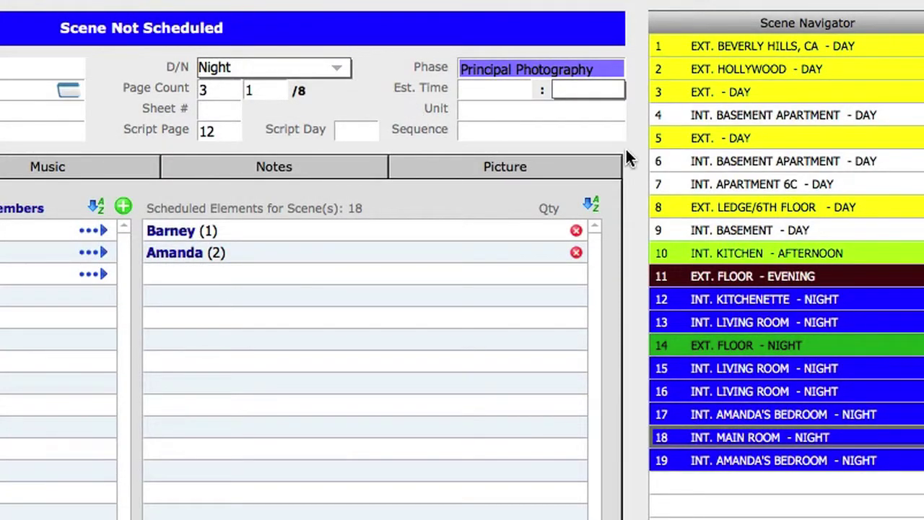
click(666, 141)
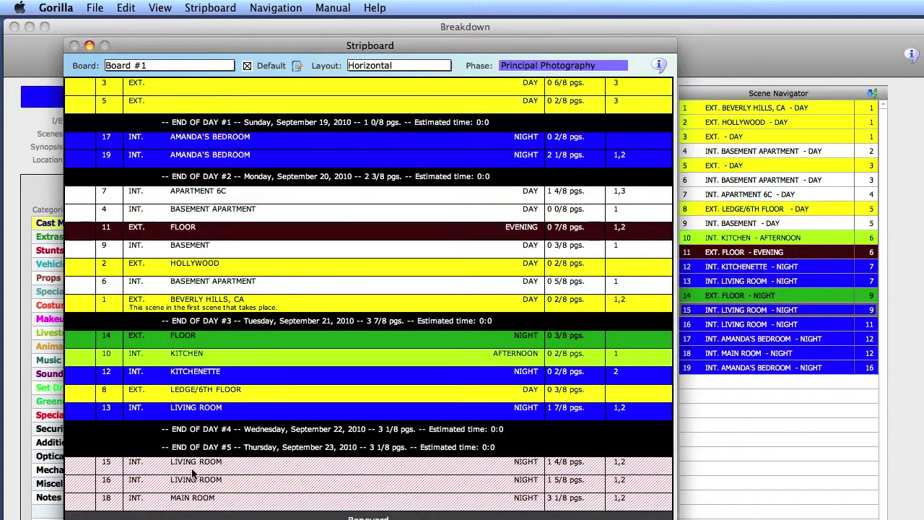
- Move scene 15 into day 5 above its day break, and move scenes 16 and 18 into the Boneyard
drag(193, 471, 216, 94)
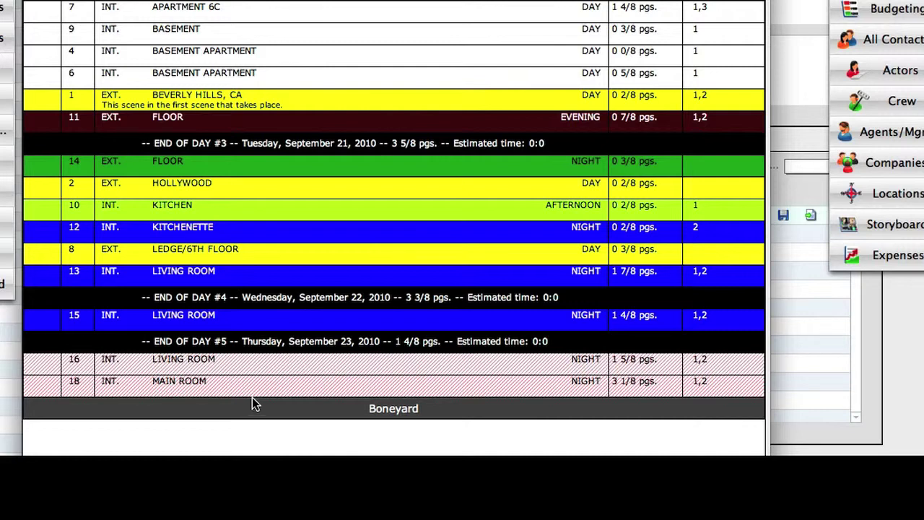
click(202, 363)
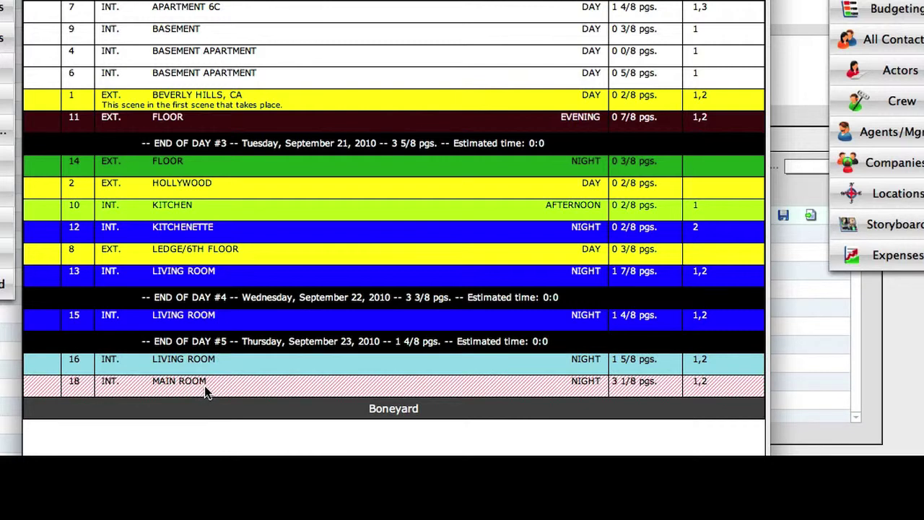
drag(205, 361, 213, 421)
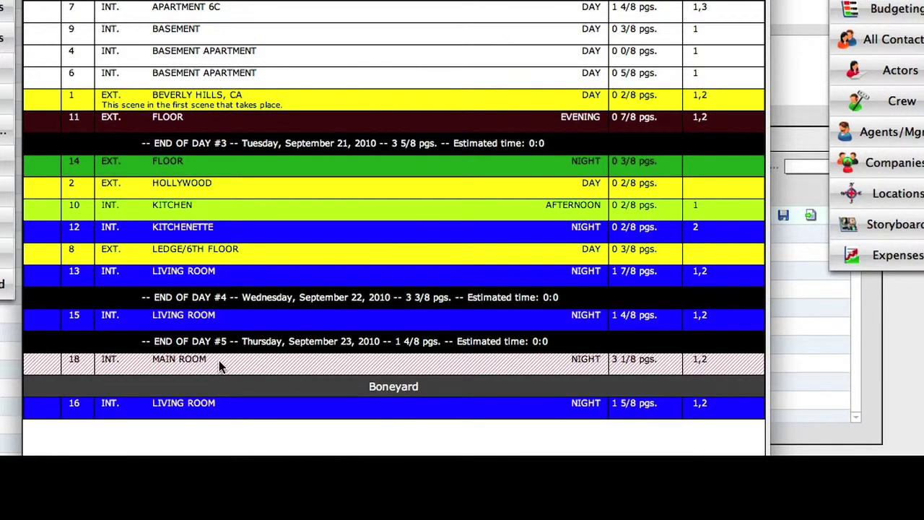
drag(219, 360, 215, 416)
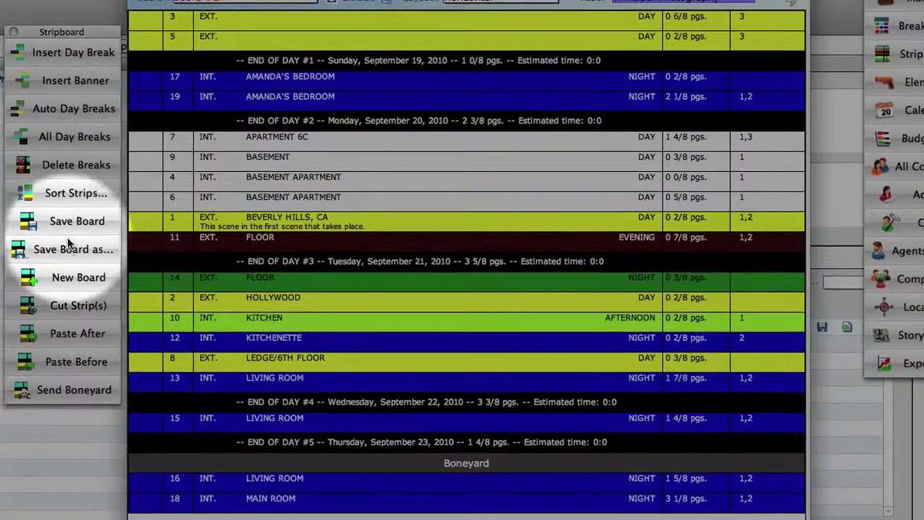
- Save the board and hide the Boneyard on the stripboard
click(69, 224)
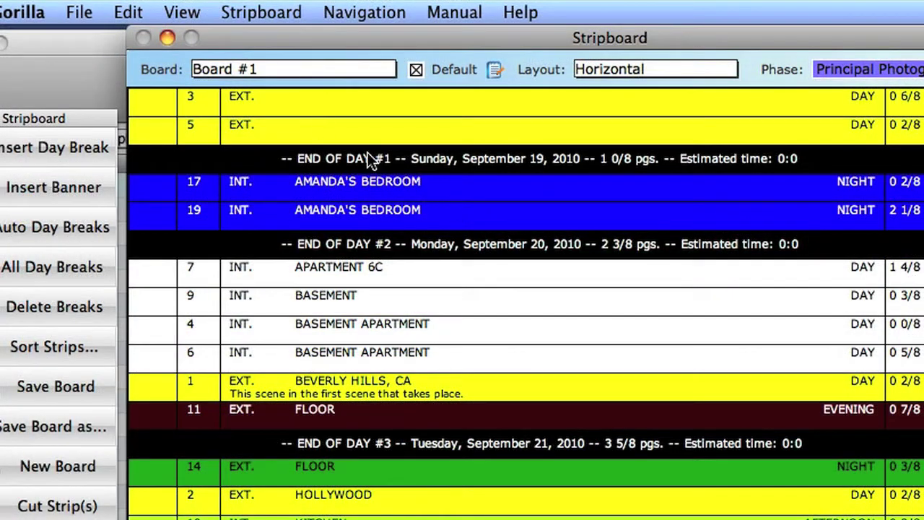
click(193, 13)
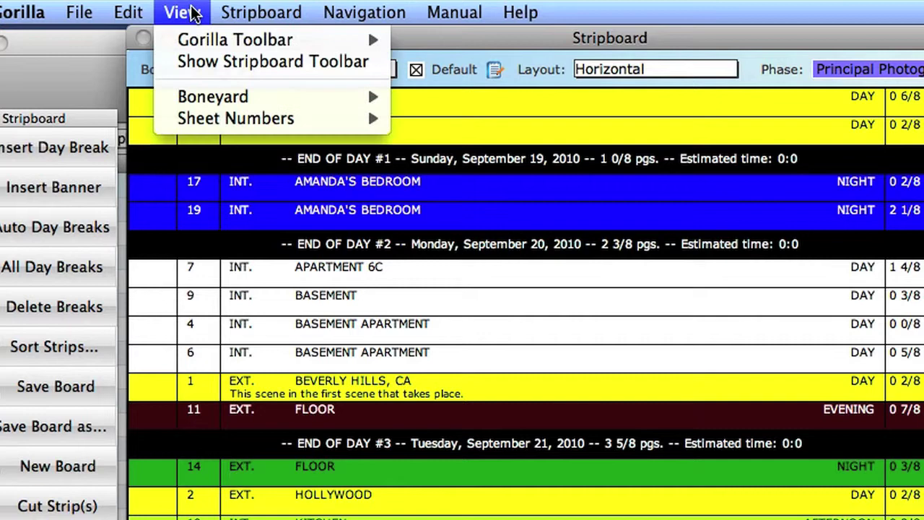
mouse_move(211, 101)
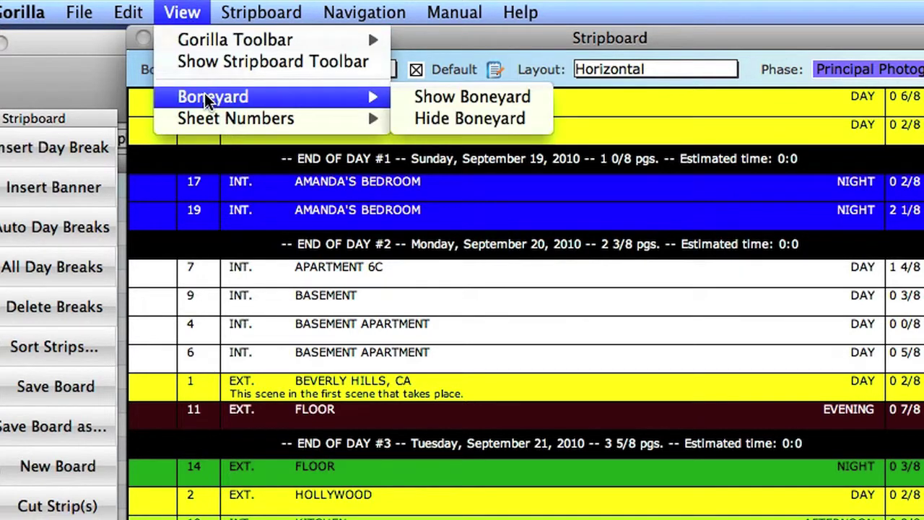
click(543, 129)
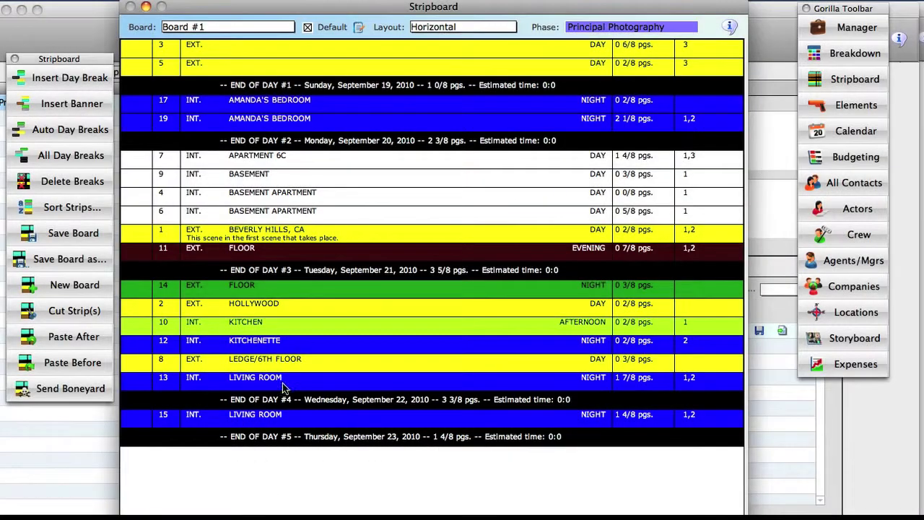
- Show the Boneyard on the stripboard again
right_click(236, 116)
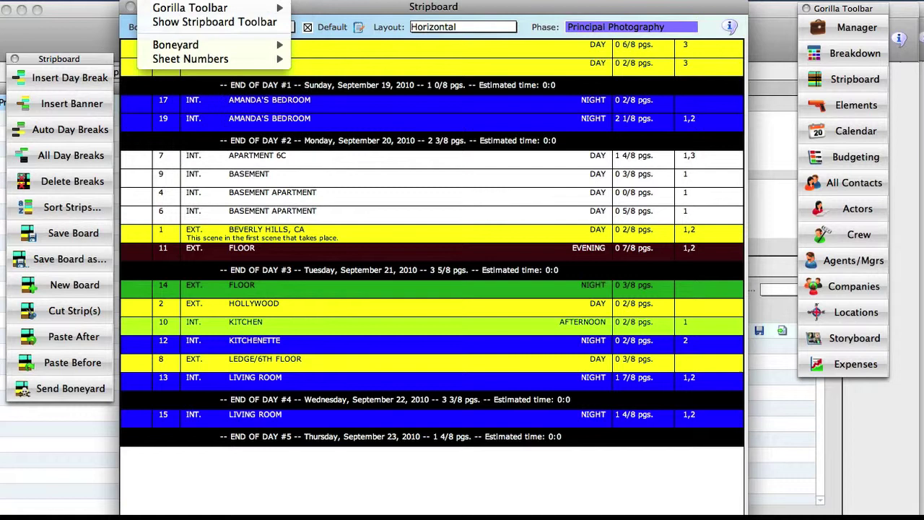
mouse_move(180, 45)
click(340, 46)
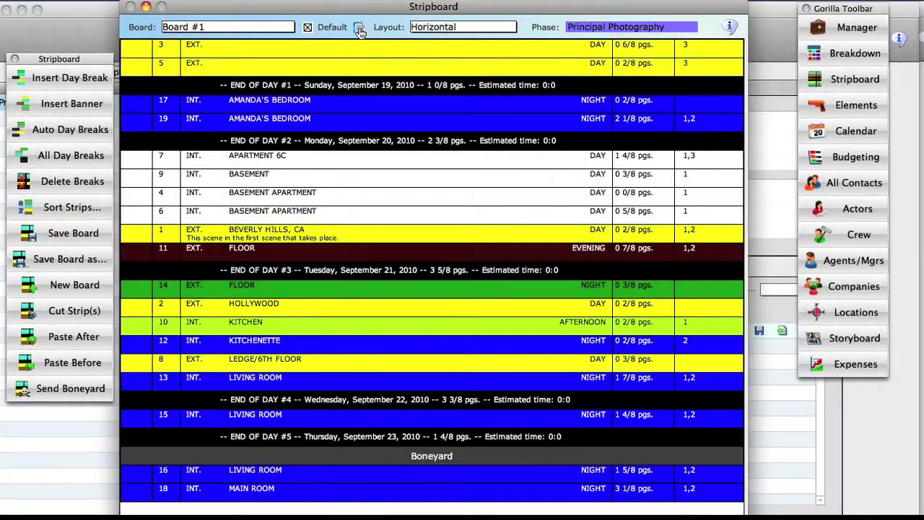
click(358, 27)
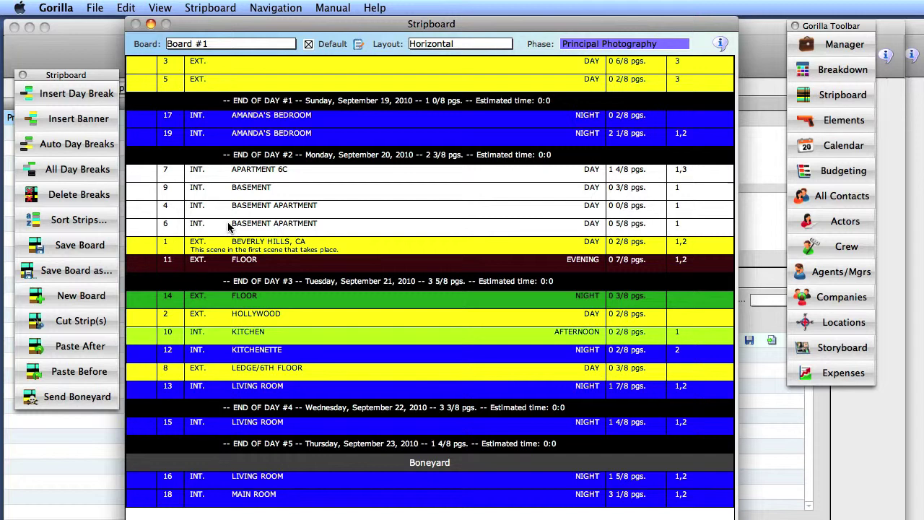
- Insert a banner with the text LUNCH after scene 17
click(234, 122)
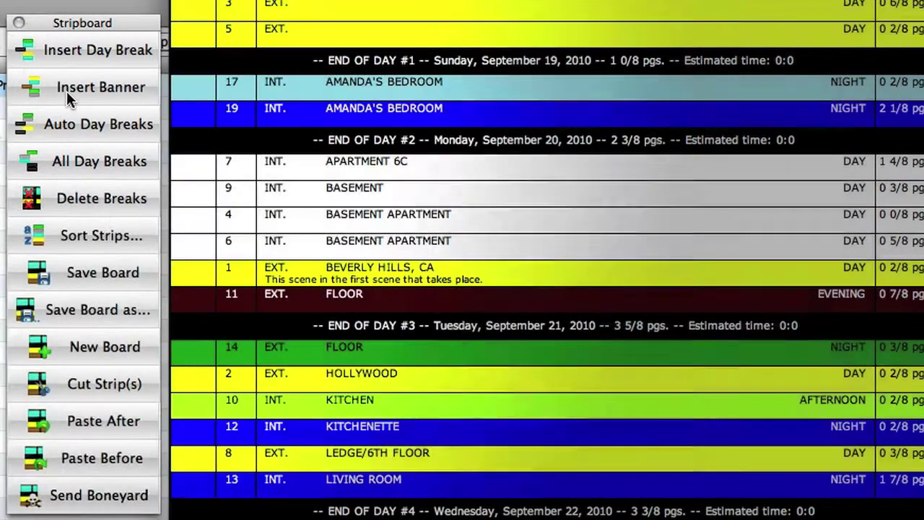
click(65, 88)
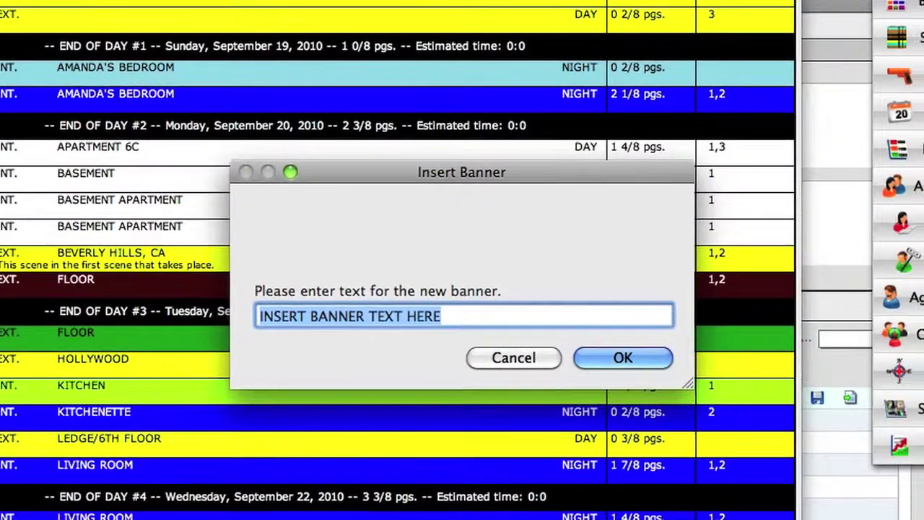
text(LUNCH)
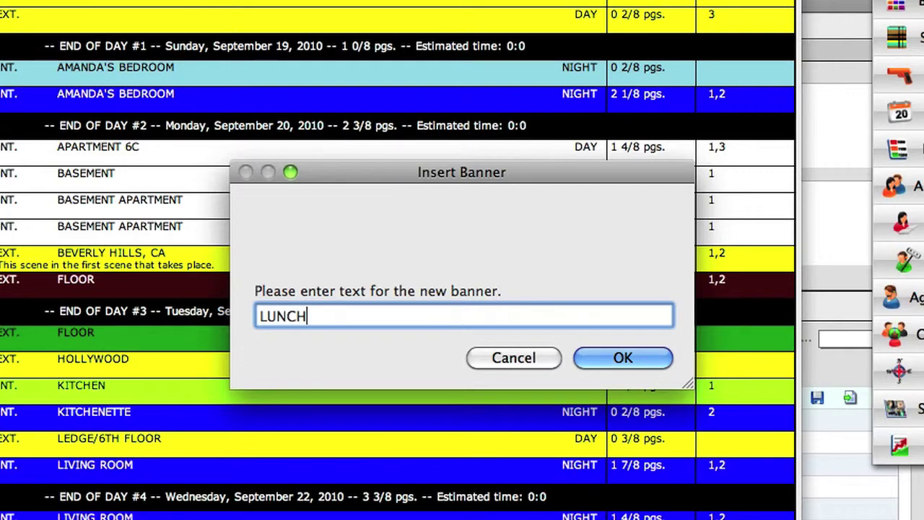
click(591, 350)
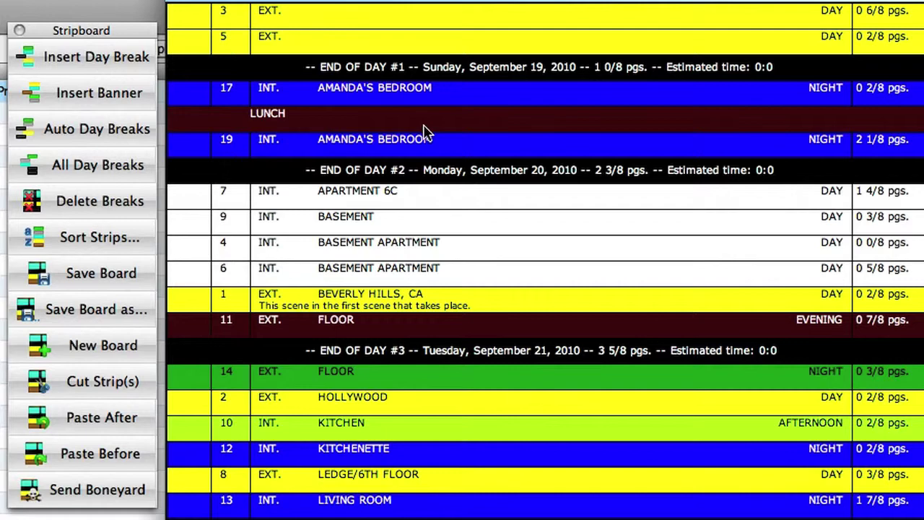
- Insert a banner with the text COMPANY MOVE after scene 6
click(319, 278)
click(47, 92)
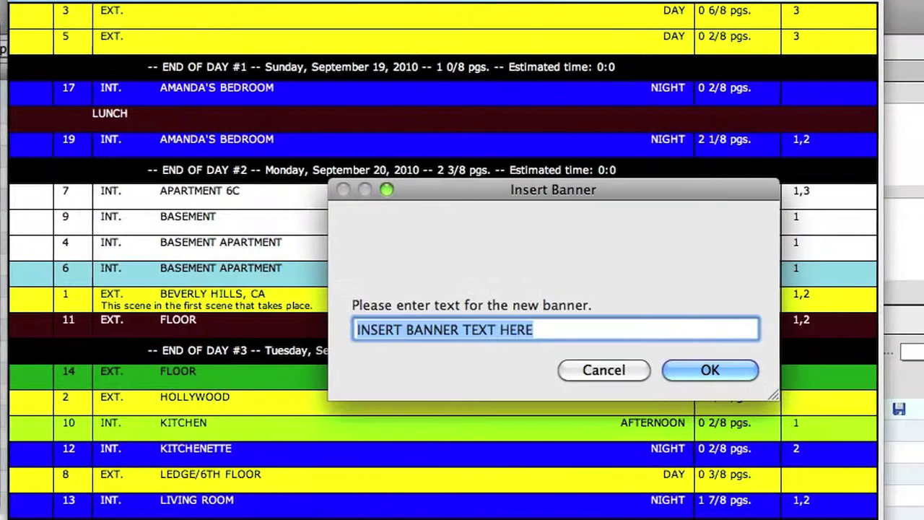
text(COM)
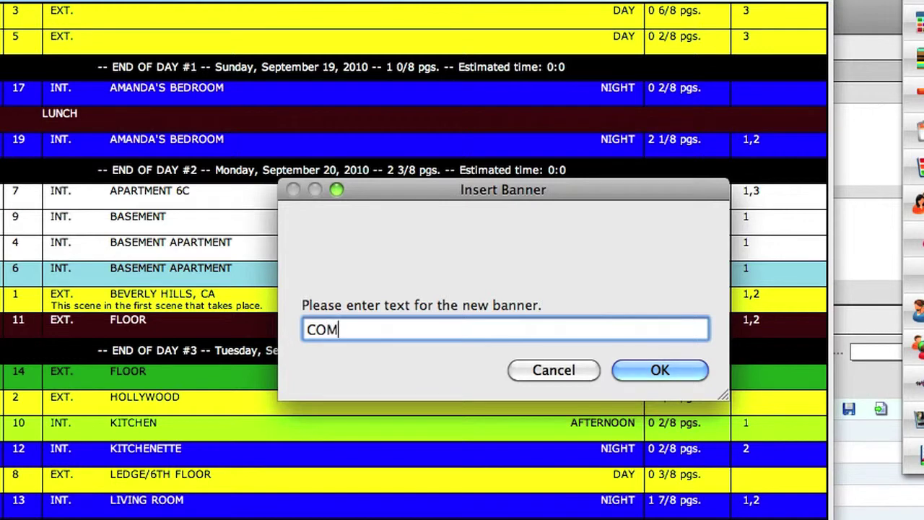
text(PANY MOVE)
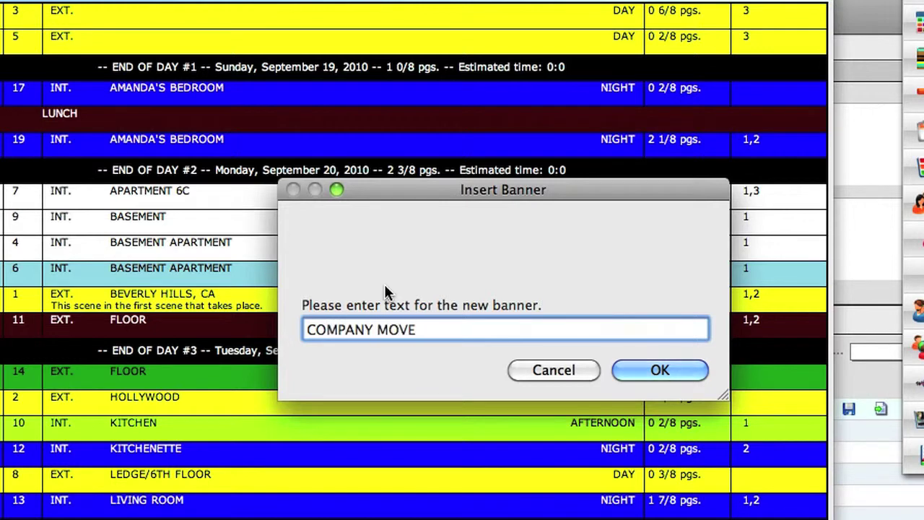
click(657, 371)
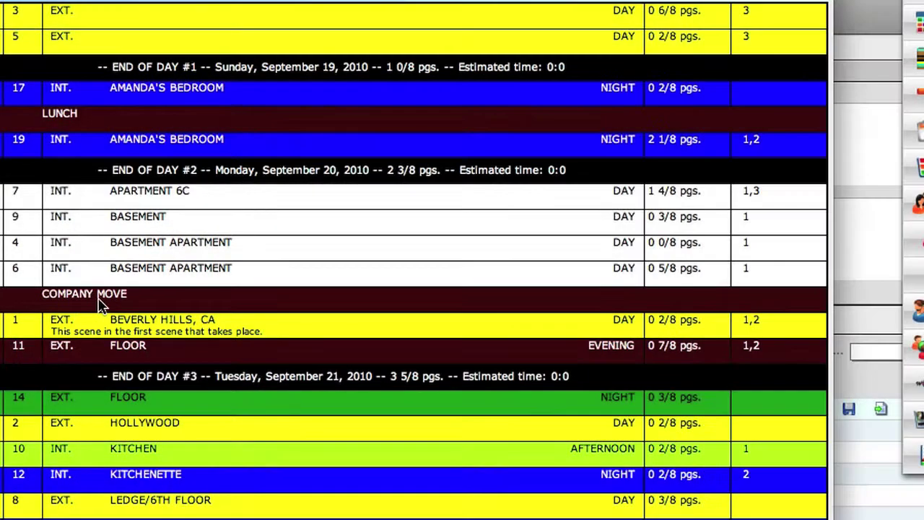
- Move the COMPANY MOVE banner between scenes 9 and 4, and change its text to COMPANY MOVE RENAME
drag(101, 296, 103, 242)
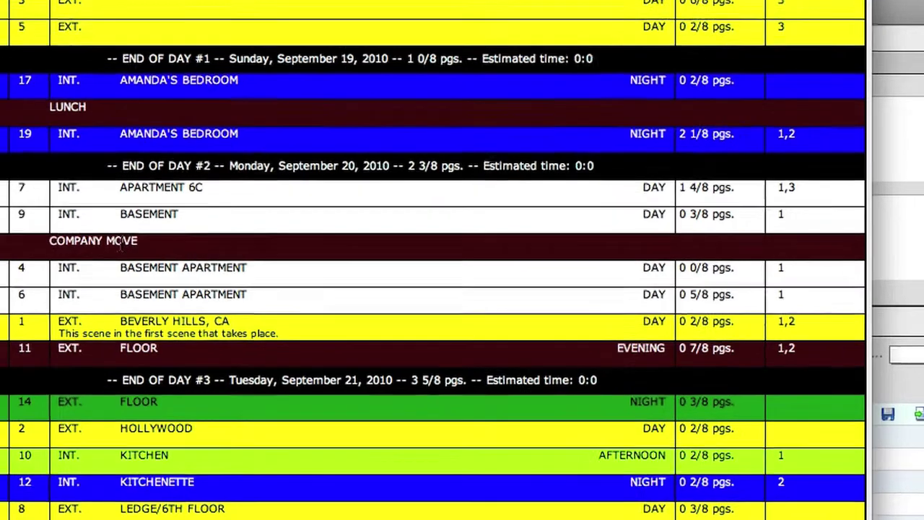
double_click(117, 245)
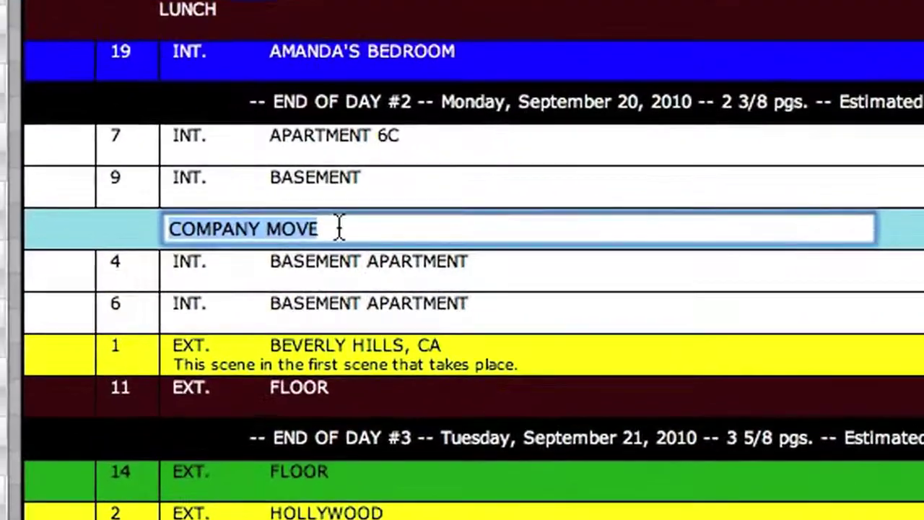
click(154, 247)
text(RENAME)
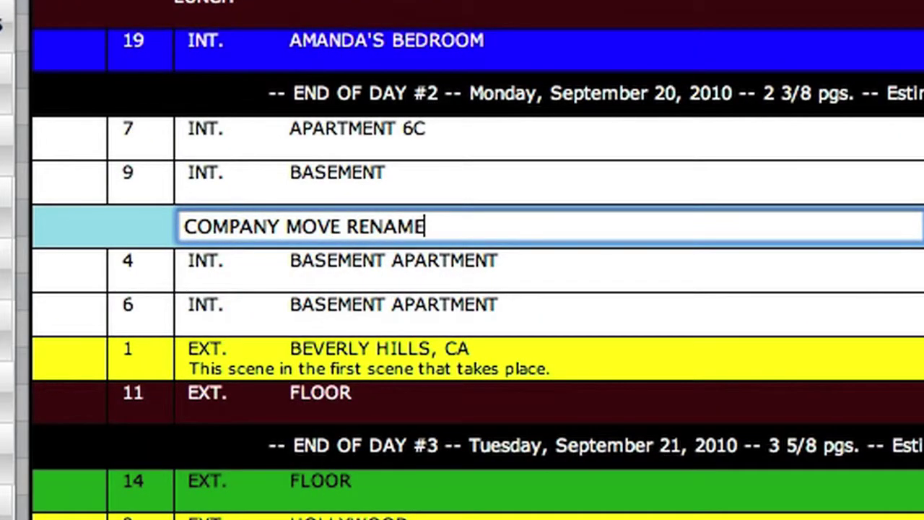
click(715, 279)
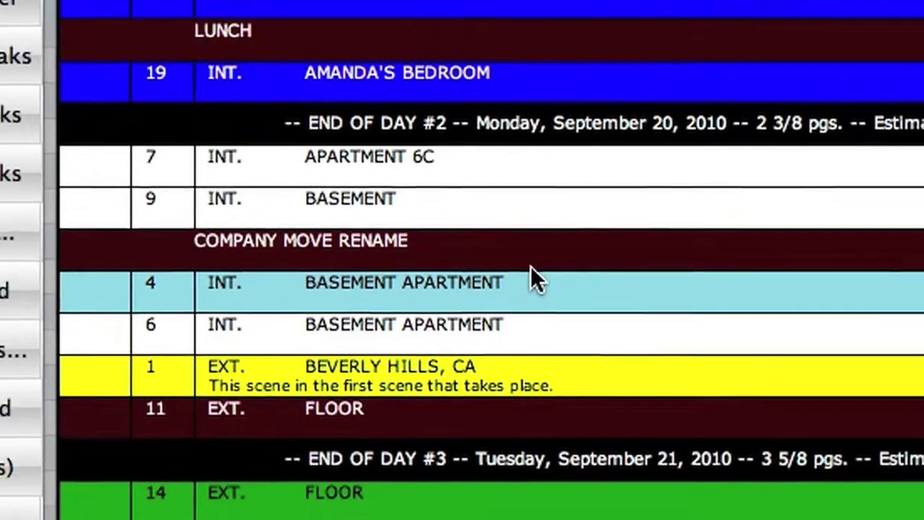
- Delete the COMPANY MOVE RENAME banner between scenes 9 and 4 from the stripboard
click(474, 232)
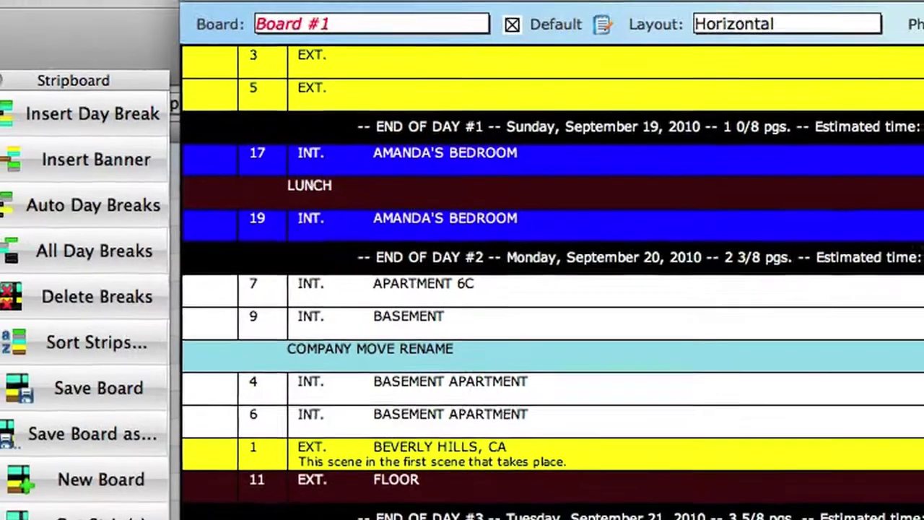
click(354, 16)
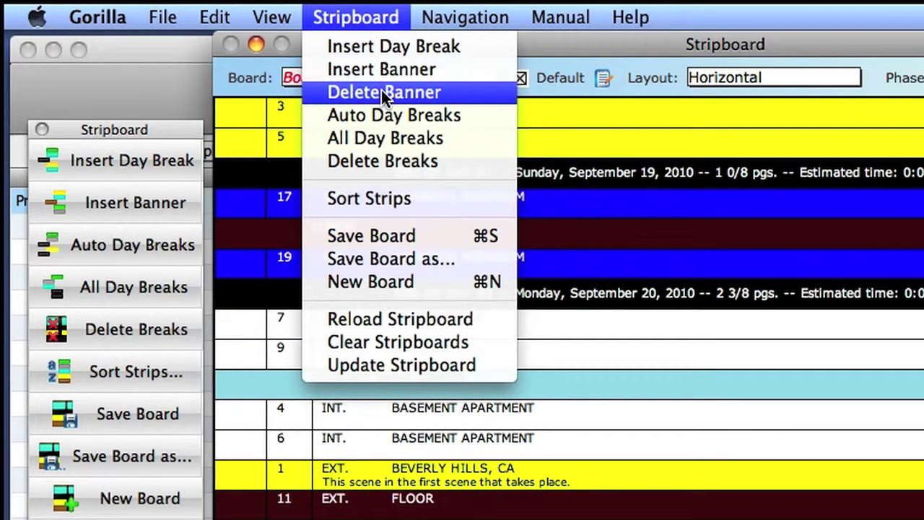
click(479, 92)
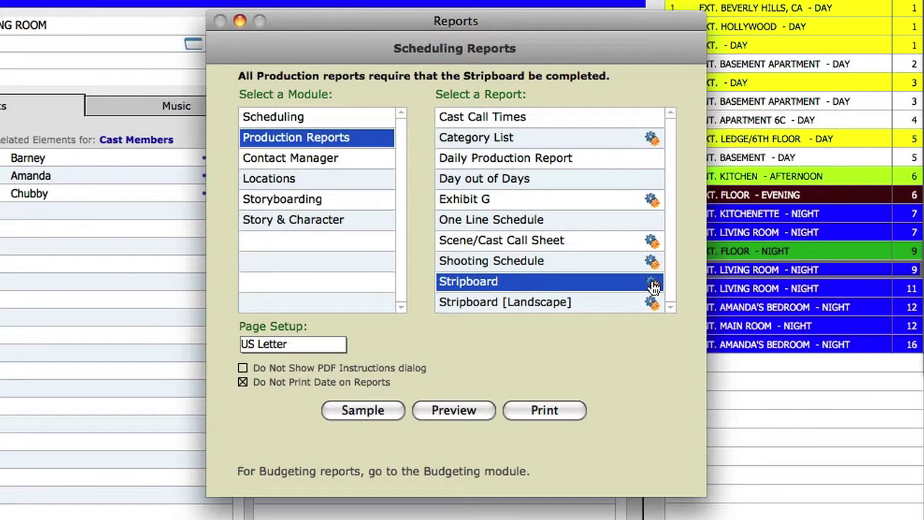
- Open the print options of the Stripboard production report and toggle Print Banners and Print Boneyard Strips
click(652, 283)
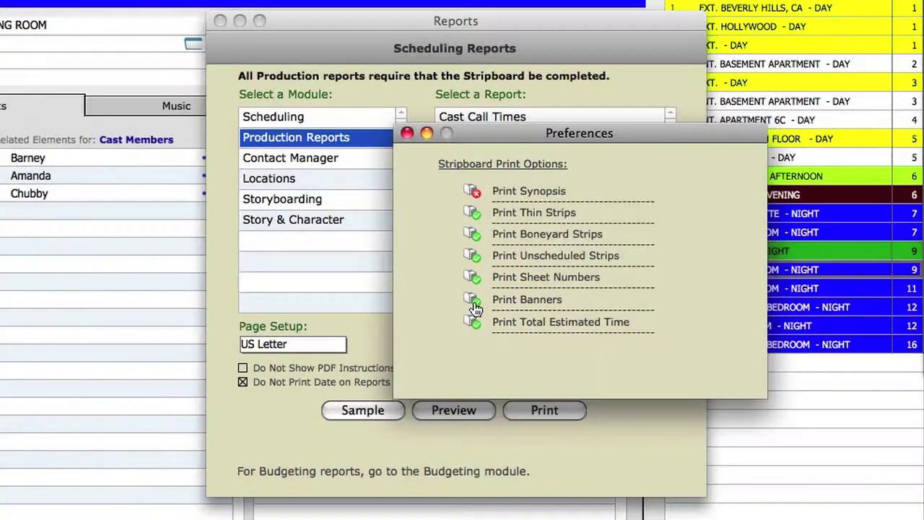
click(473, 299)
click(473, 234)
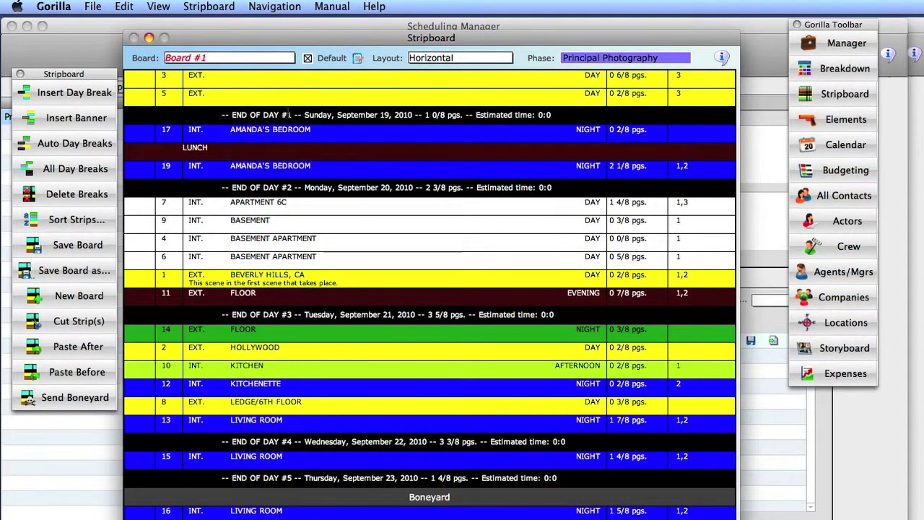
- Open the stripboard colour settings and set the INT. Night strips (A2) to bright cyan from the crayon palette
click(127, 9)
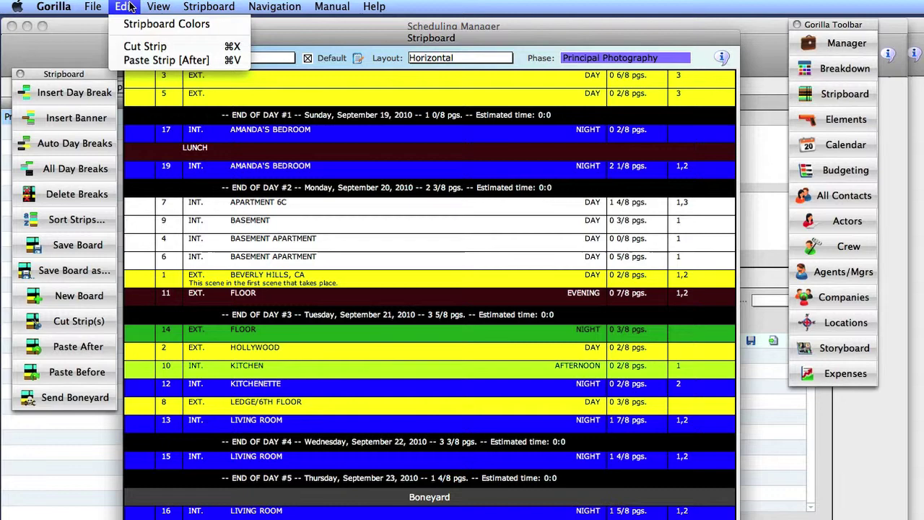
click(152, 24)
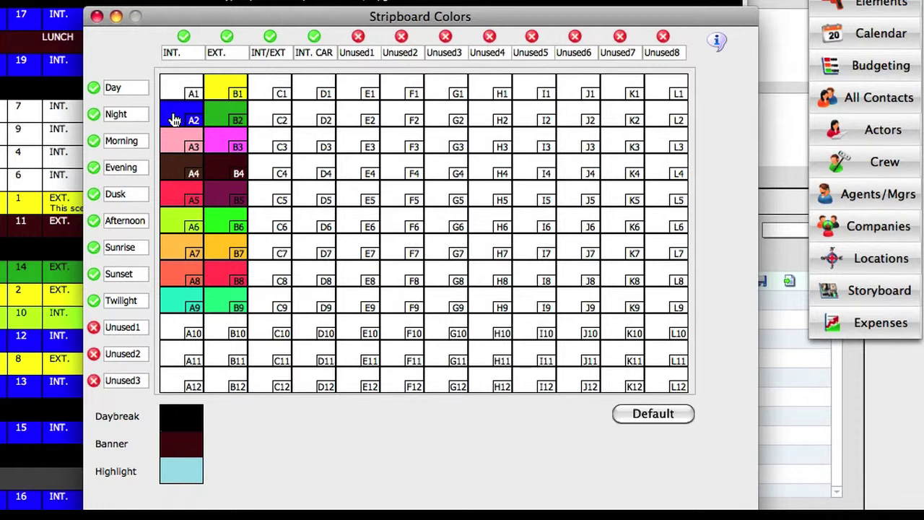
double_click(173, 120)
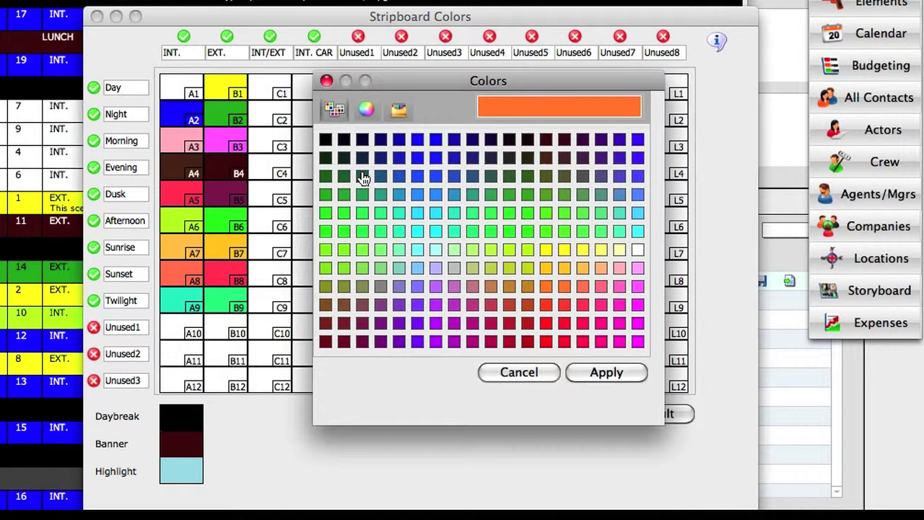
click(418, 214)
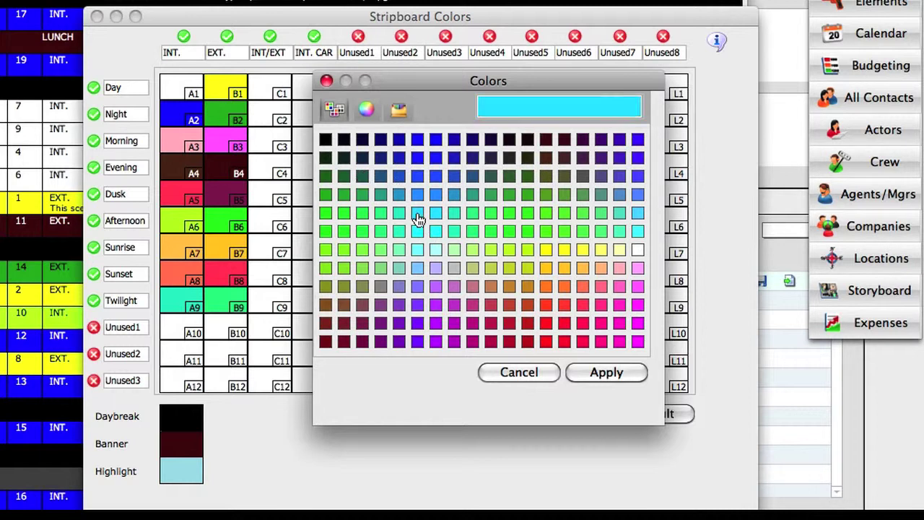
click(369, 113)
click(398, 114)
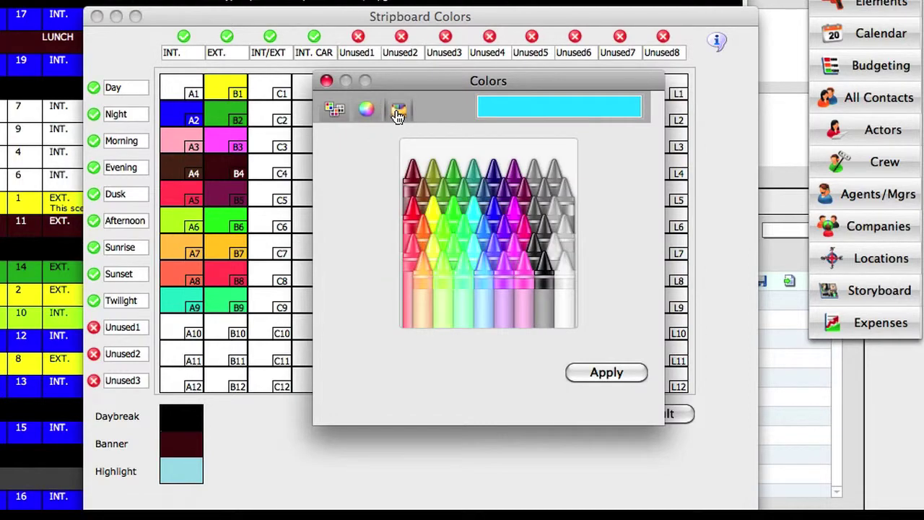
click(477, 223)
click(619, 375)
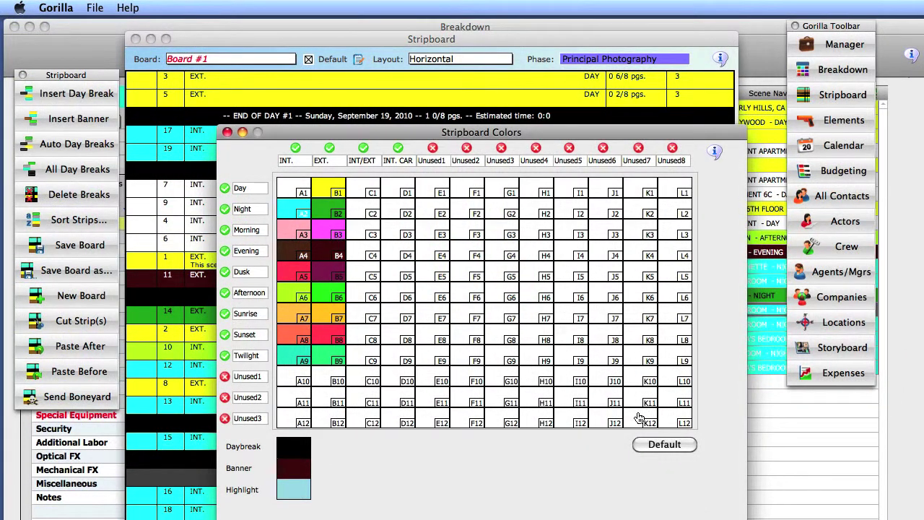
- Set the text colour of the INT. Night strips (axis A2) to Black
drag(600, 133, 598, 133)
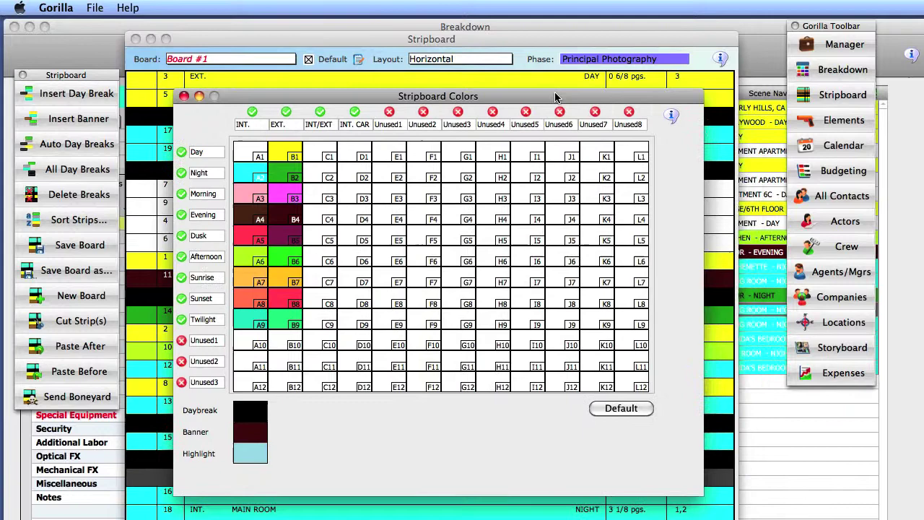
drag(555, 96, 556, 93)
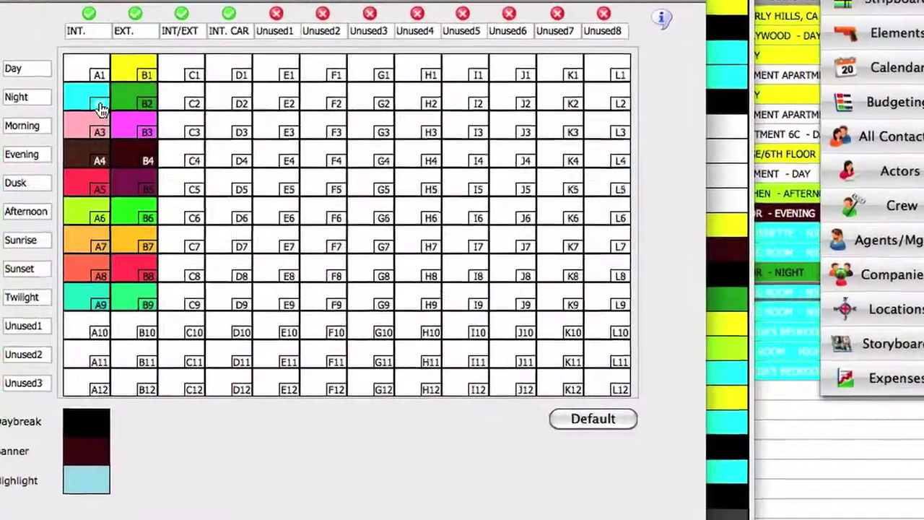
click(101, 108)
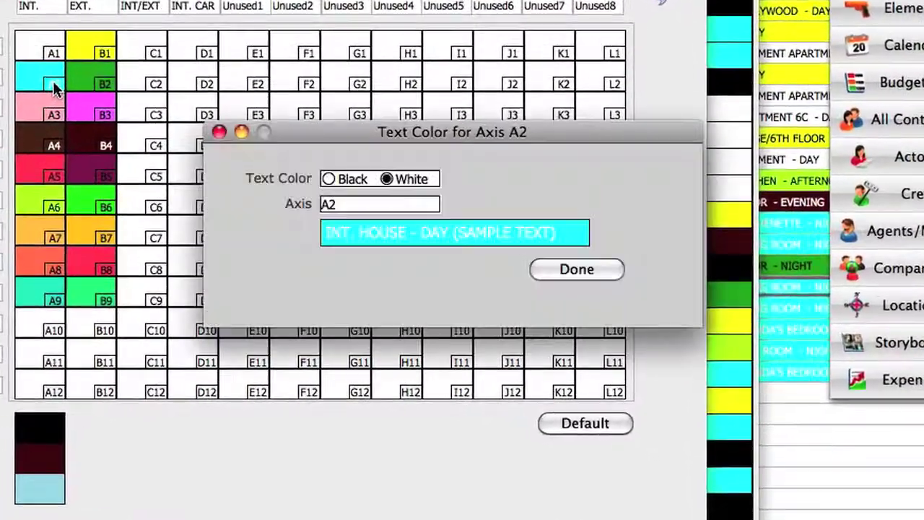
click(329, 178)
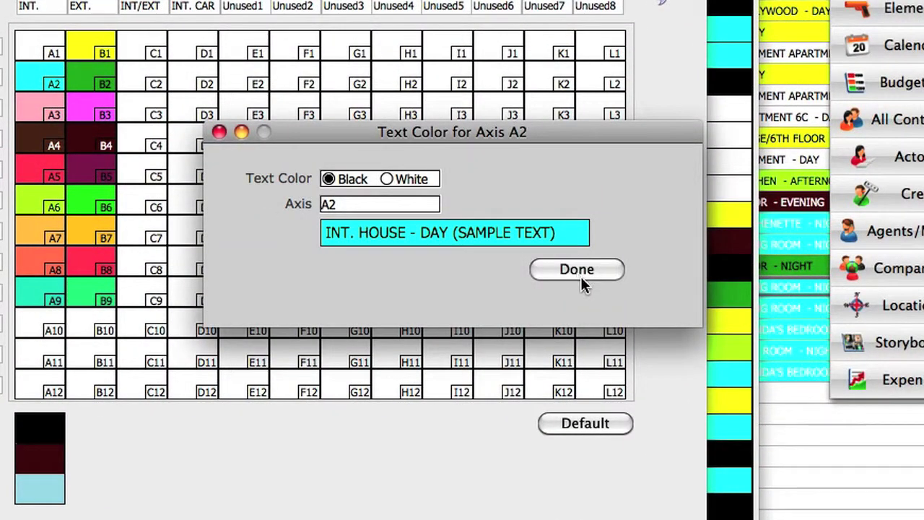
click(581, 276)
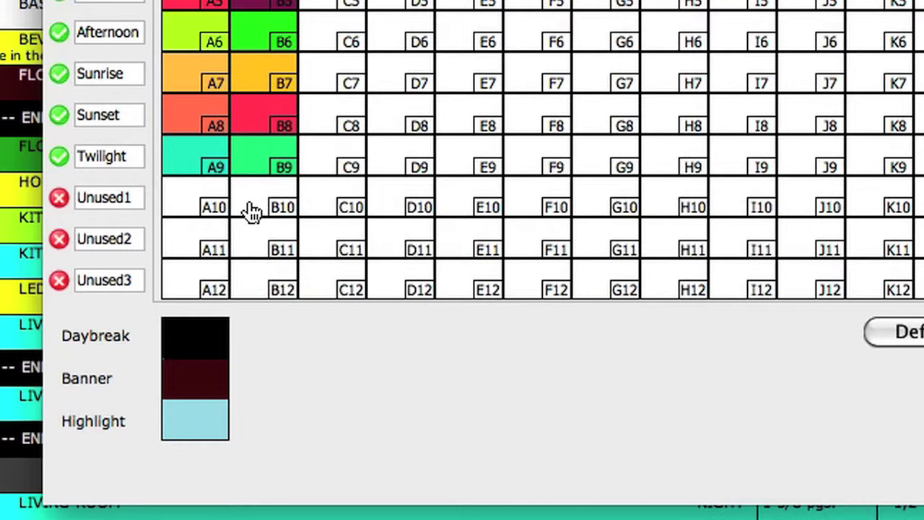
- Rename the Unused1 time of day to Space and give its EXT. strip (B10) a dark navy colour
double_click(105, 195)
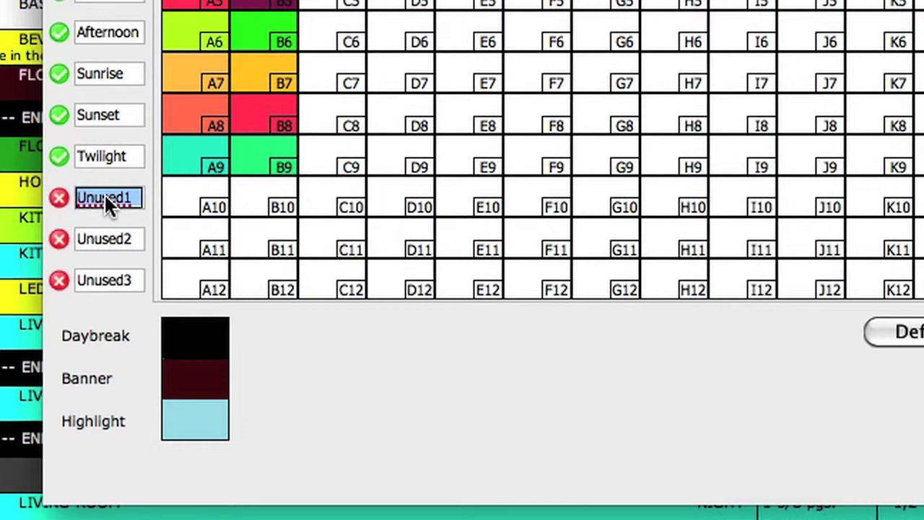
text(Spl)
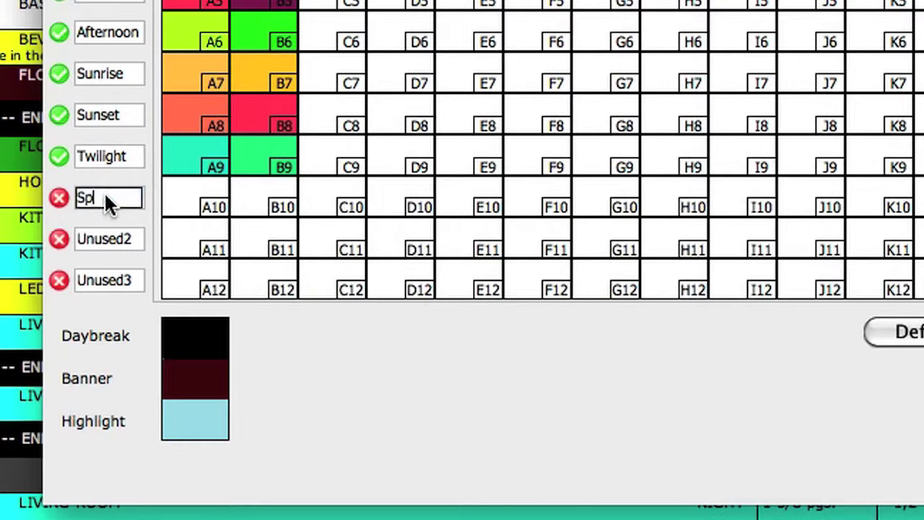
text(ce)
click(239, 195)
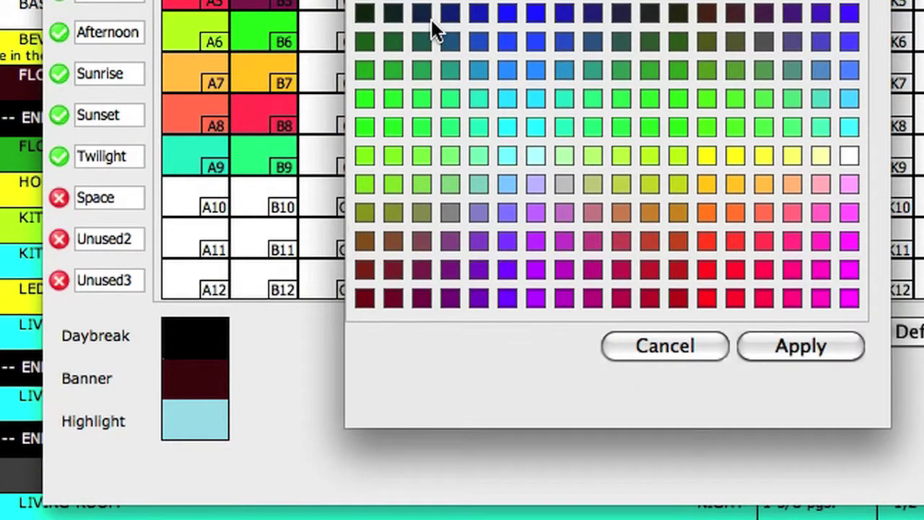
click(818, 354)
key(Escape)
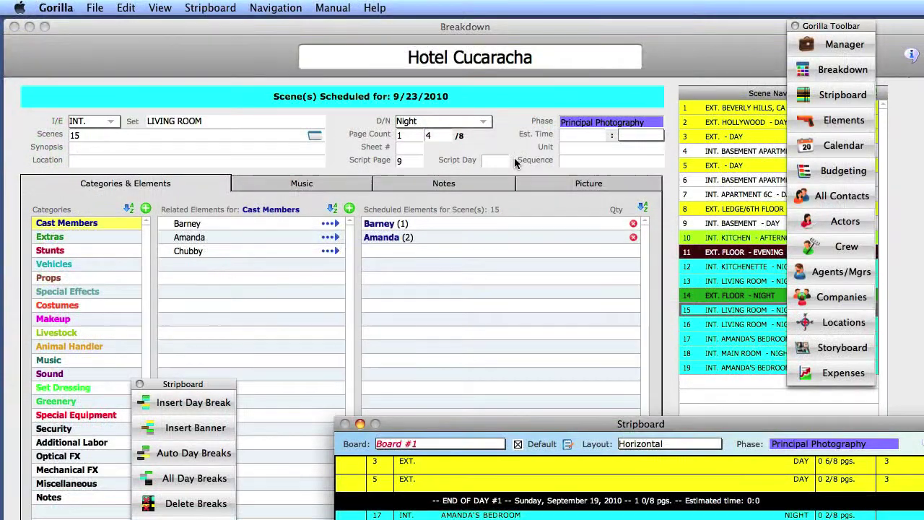
- In the breakdown of scene 15, set I/E to EXT. and D/N to Space
click(609, 177)
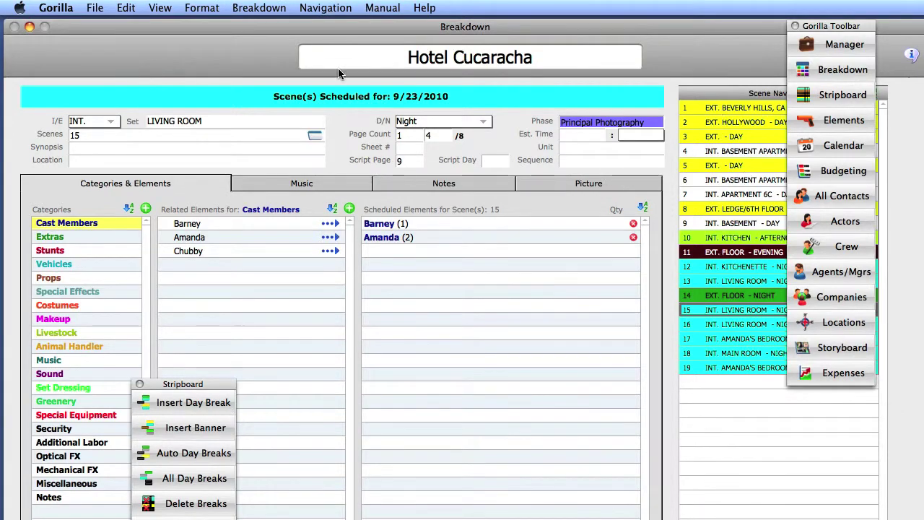
click(97, 123)
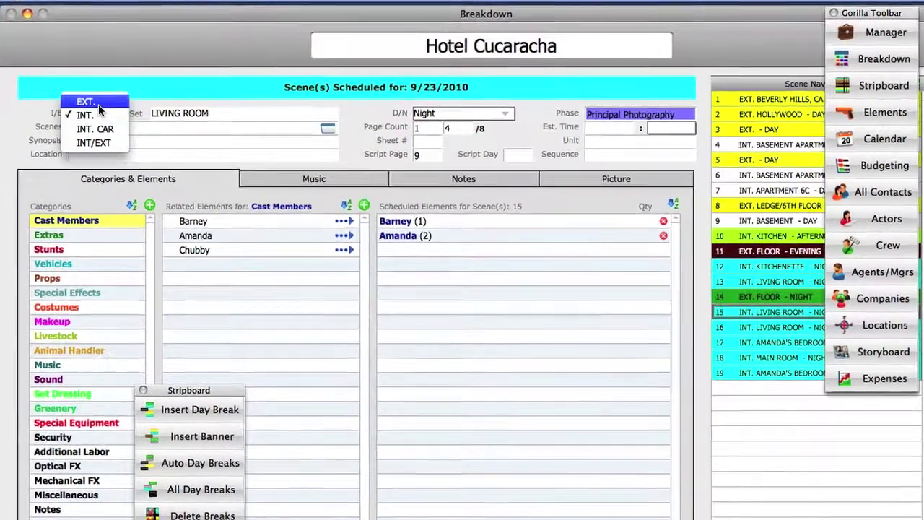
click(83, 108)
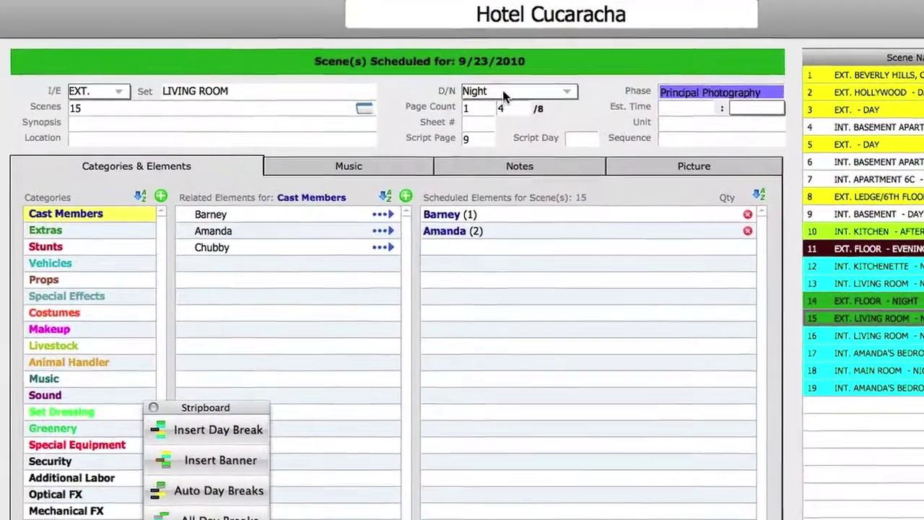
click(469, 98)
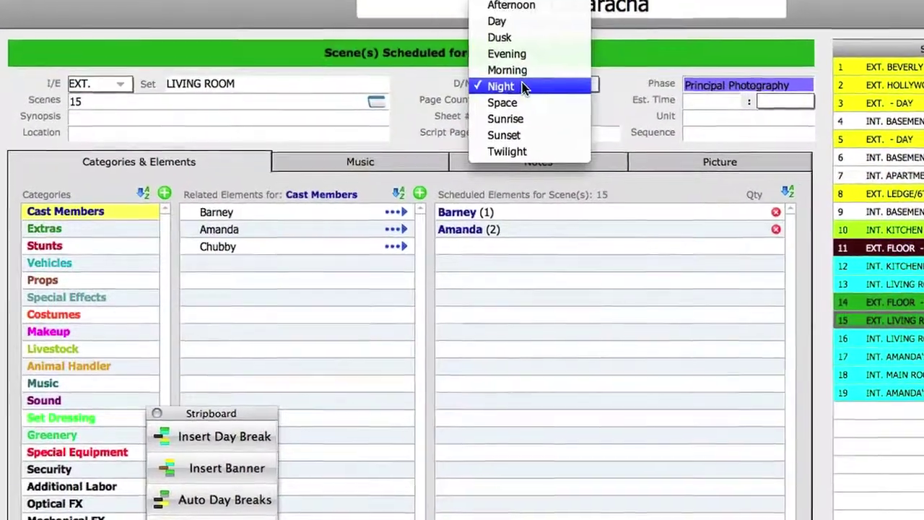
click(484, 103)
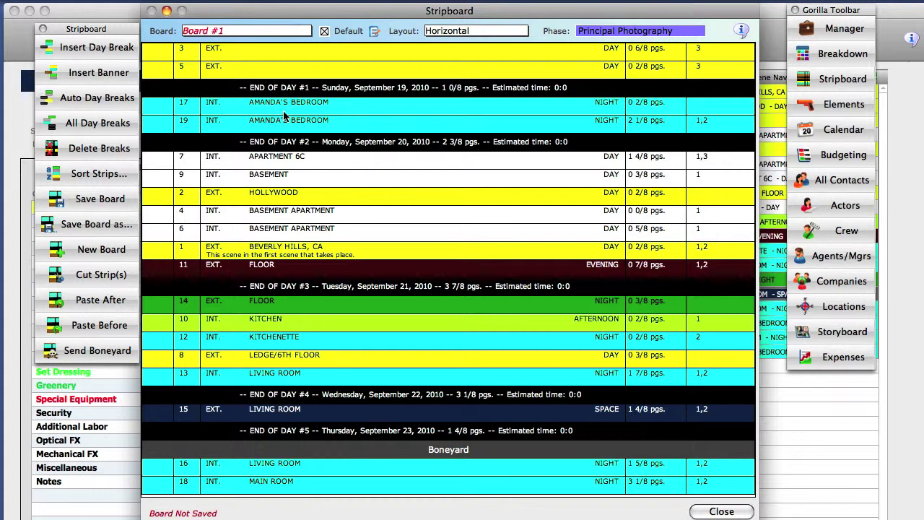
- In day 3 of the stripboard, move scene 4 directly after scene 7 and scene 11 directly after scene 4
drag(244, 207, 231, 176)
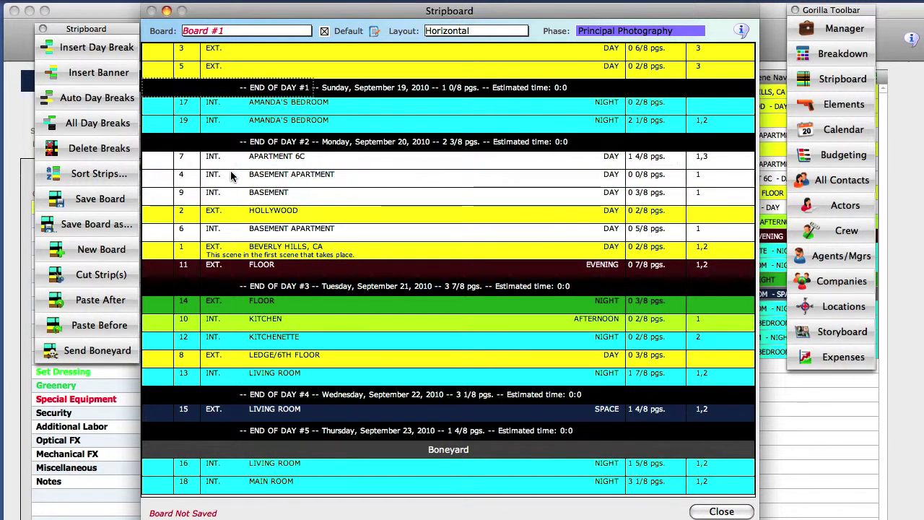
drag(248, 264, 237, 192)
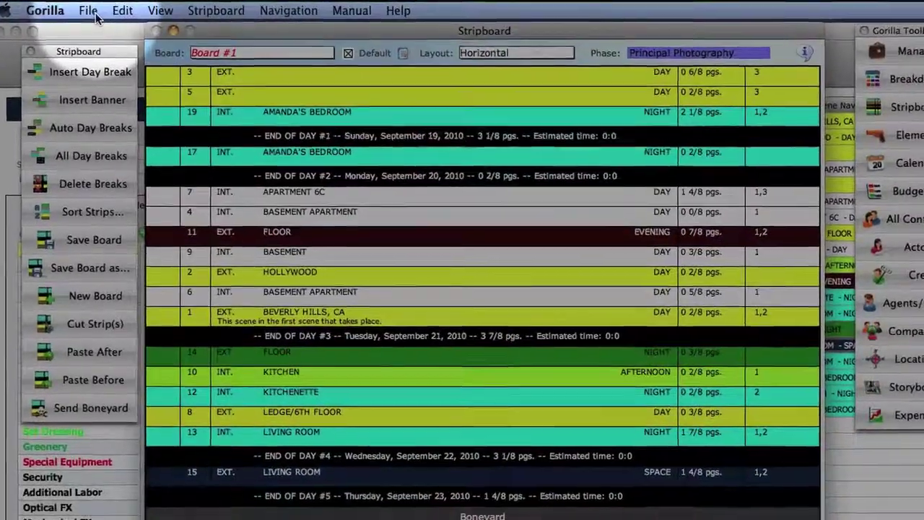
- Try to close the stripboard without saving the board, and cancel at the save warning
click(92, 8)
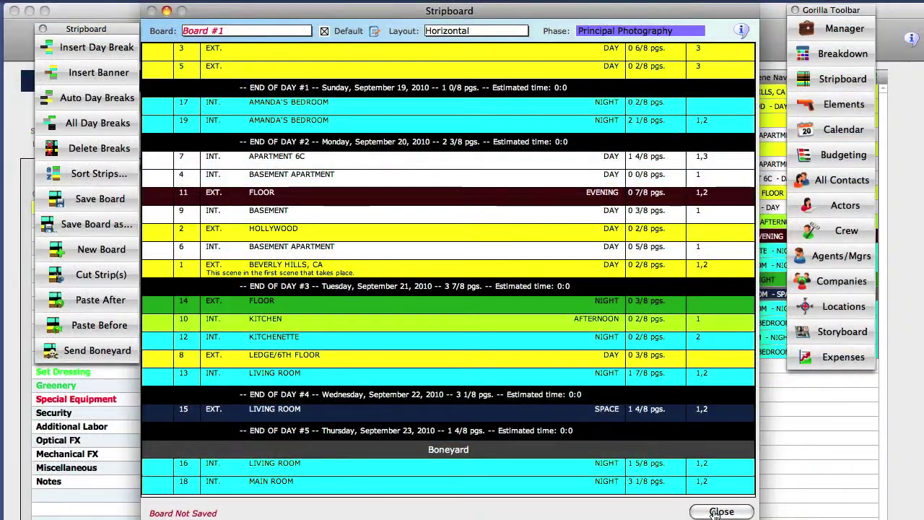
click(719, 511)
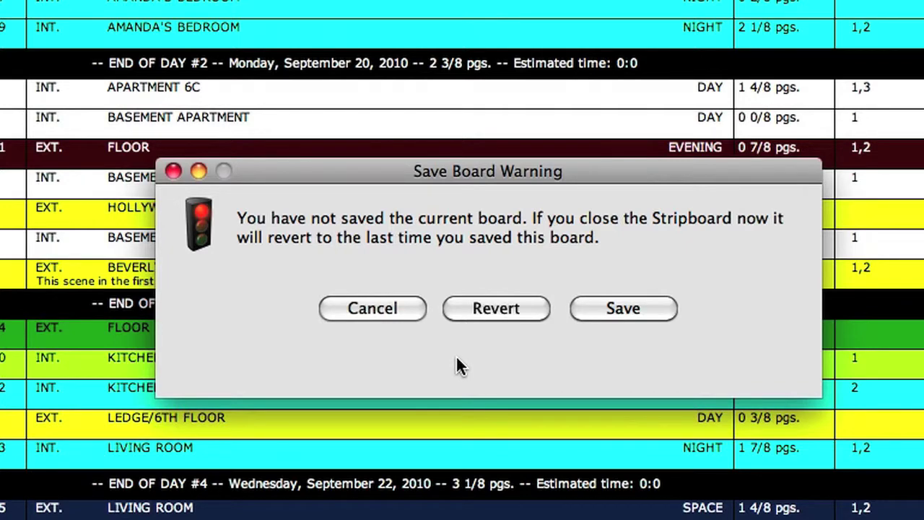
click(380, 312)
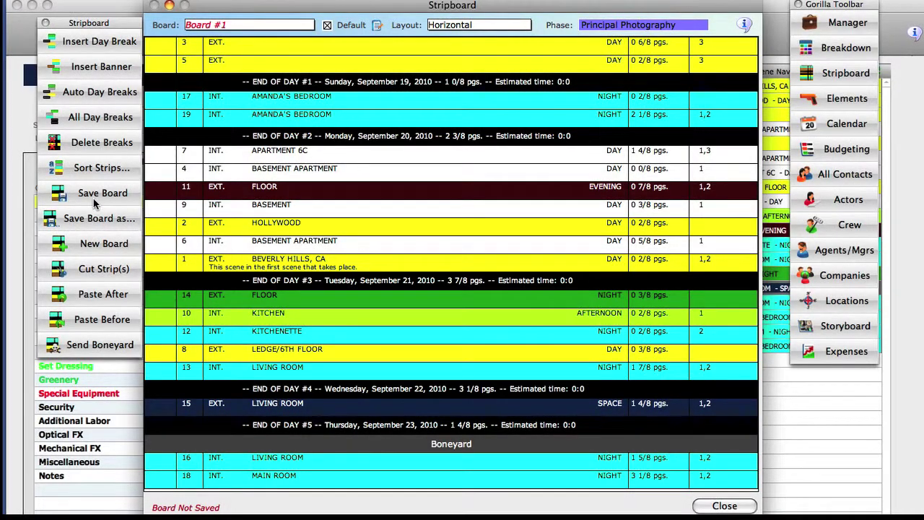
- Save Board #1 and close the stripboard
click(94, 201)
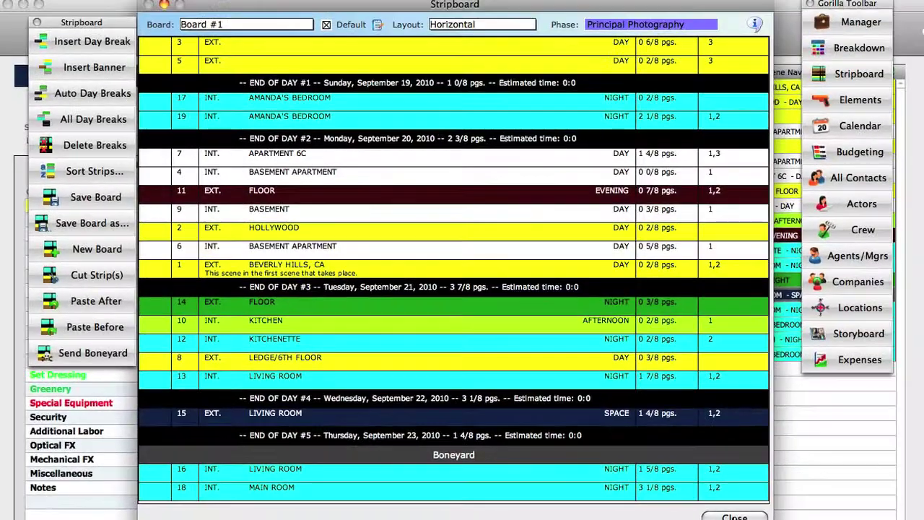
click(809, 513)
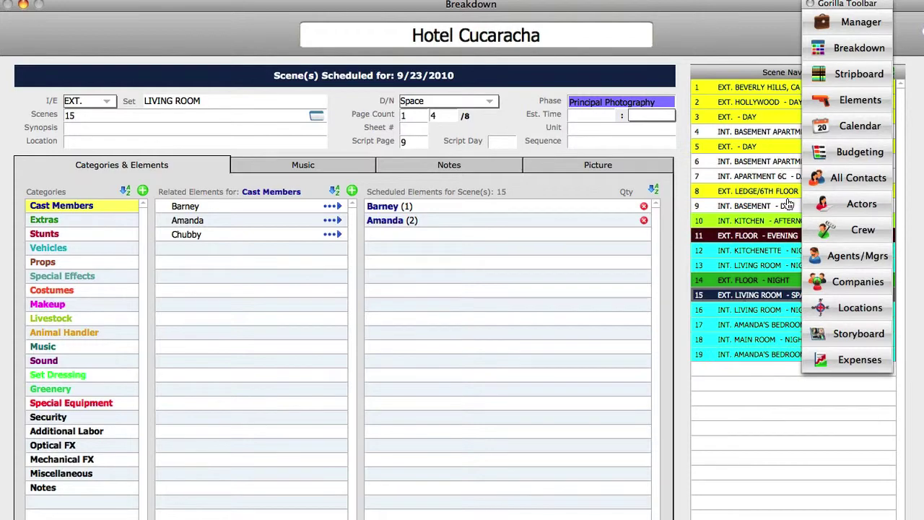
- Reopen the stripboard and move scene 19 from day 2 to the end of day 1, after scene 5
click(834, 75)
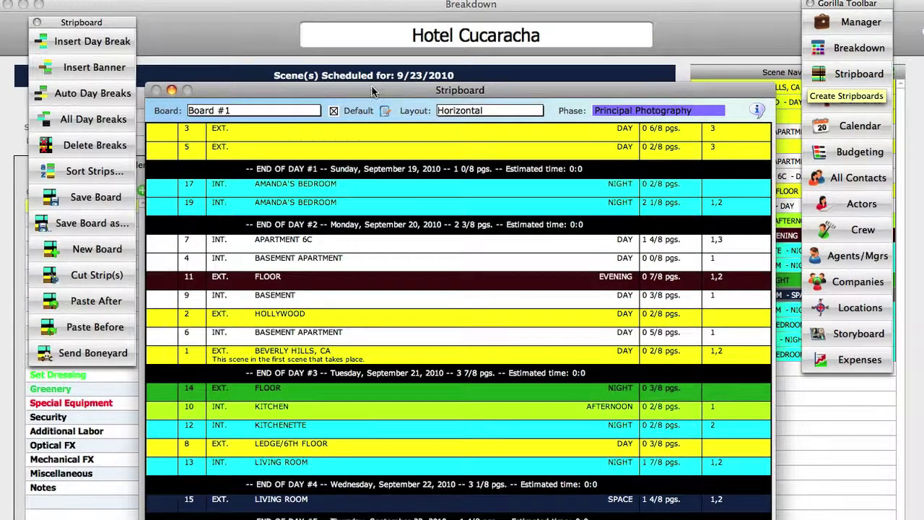
drag(371, 91, 369, 4)
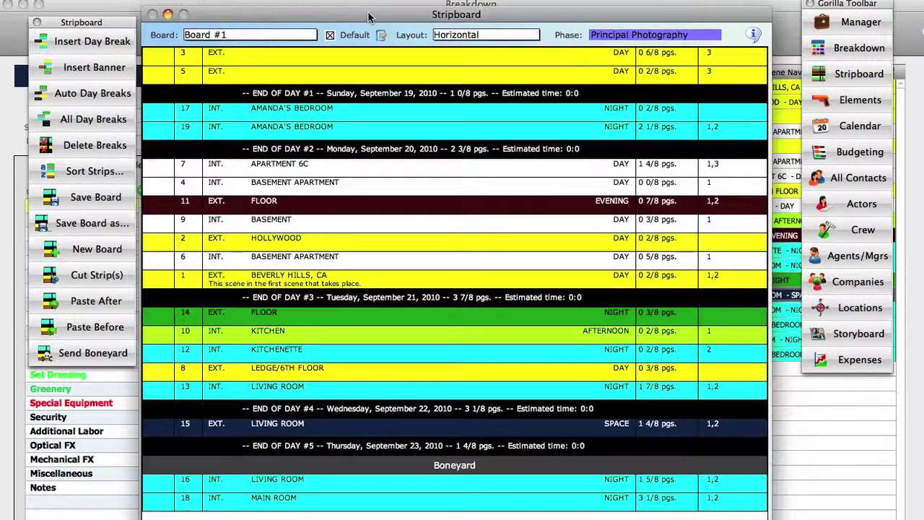
click(214, 24)
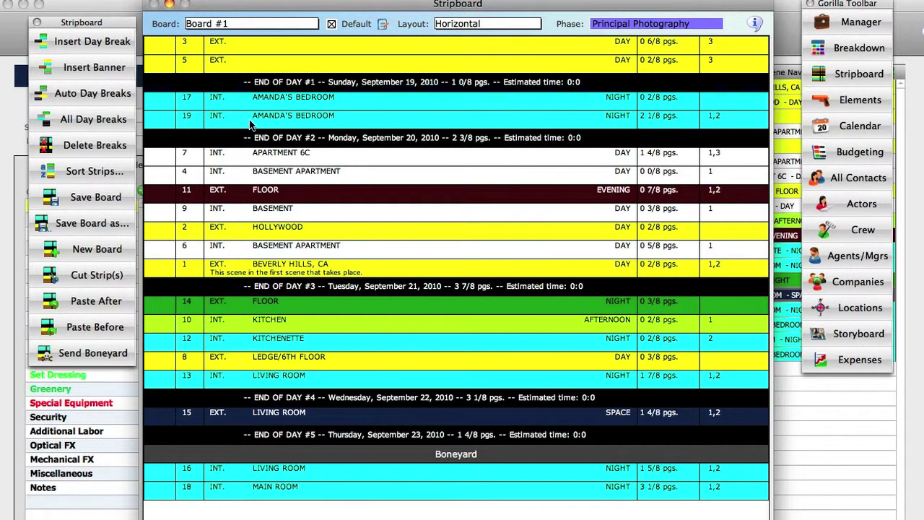
drag(253, 121, 253, 76)
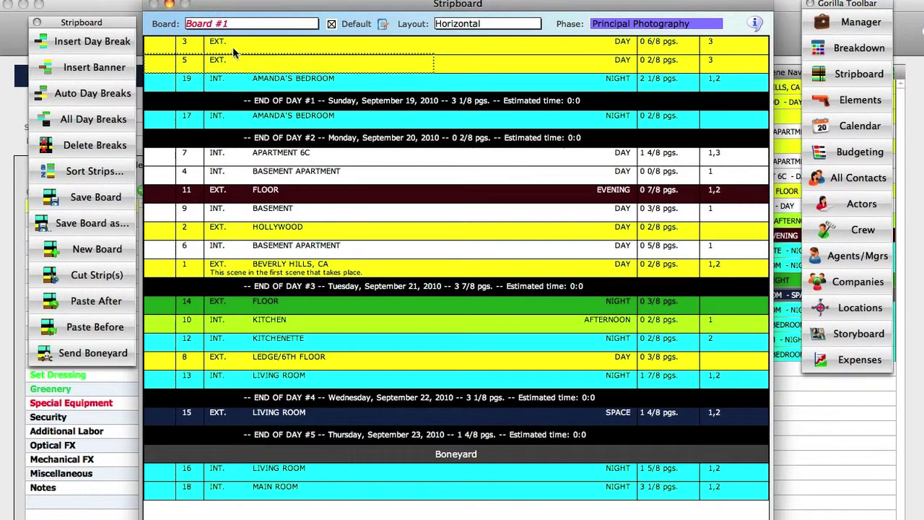
click(210, 23)
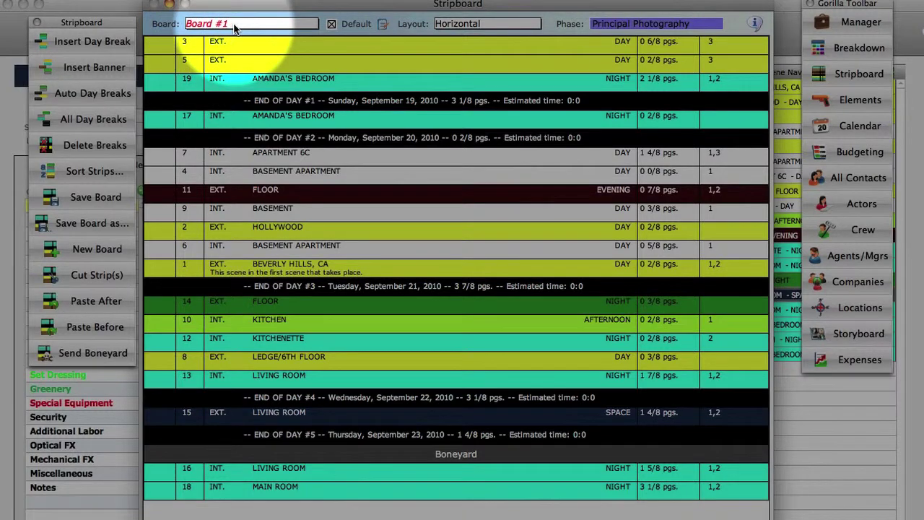